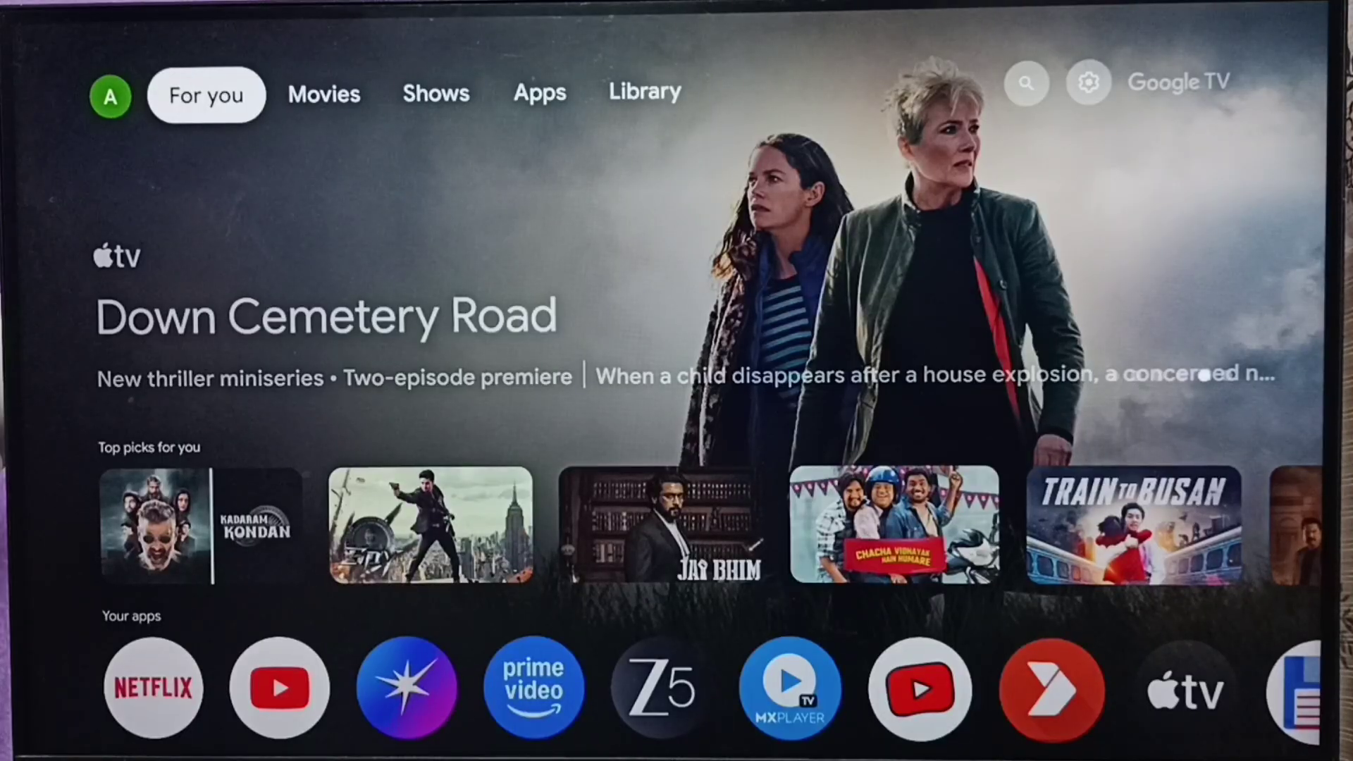
# Go to Settings > System > About, showing System update, Device name and Factory reset
pyautogui.press('Right')
pyautogui.press('Right')
pyautogui.press('Right')
pyautogui.press('Right')
pyautogui.press('Right')
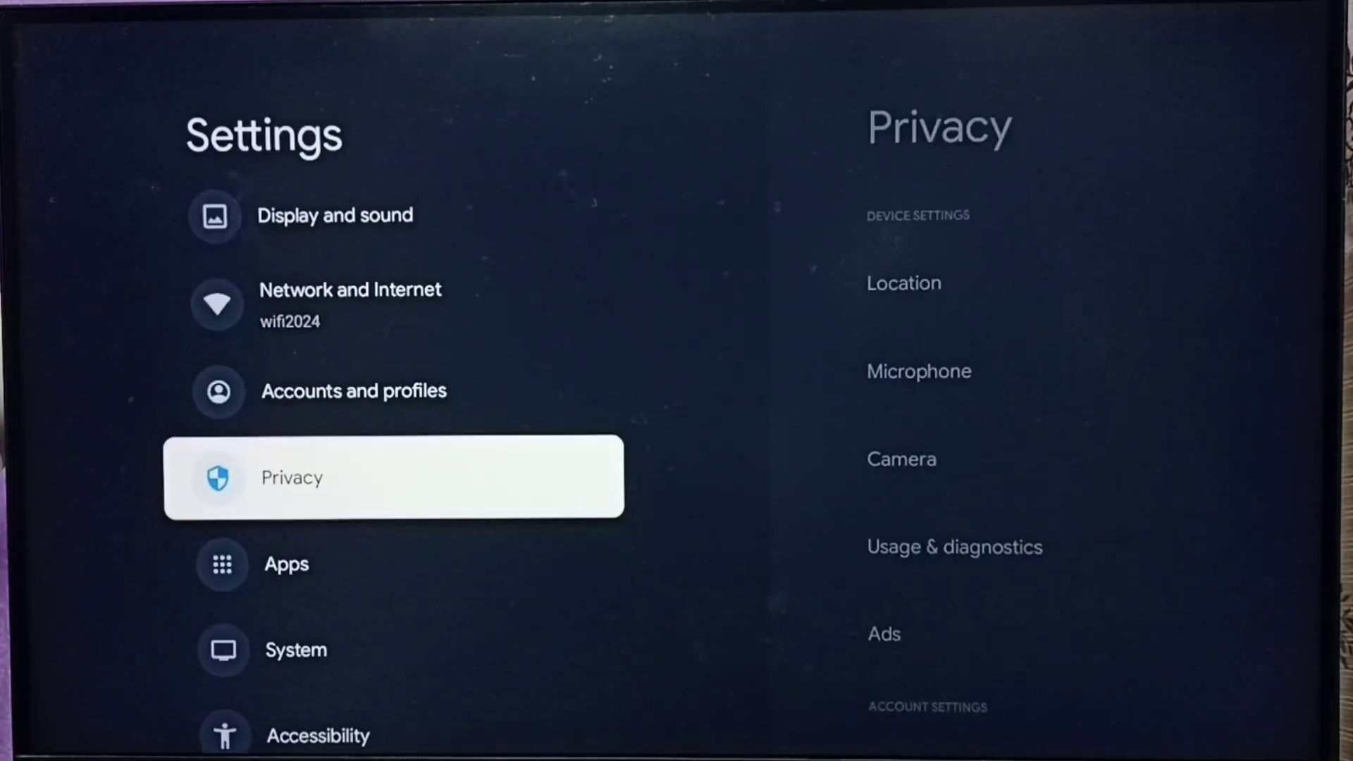
pyautogui.press('Down')
pyautogui.press('Down')
pyautogui.press('Return')
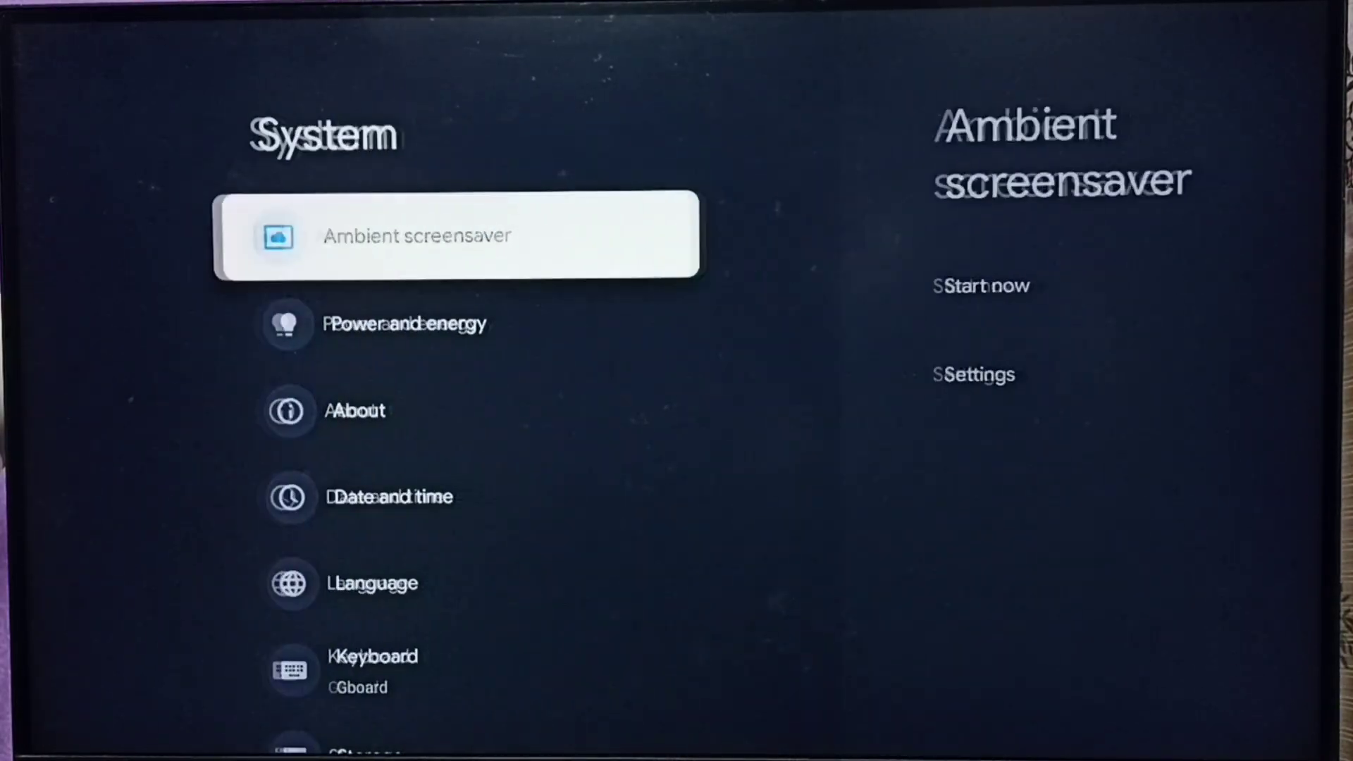
pyautogui.press('Down')
pyautogui.press('Down')
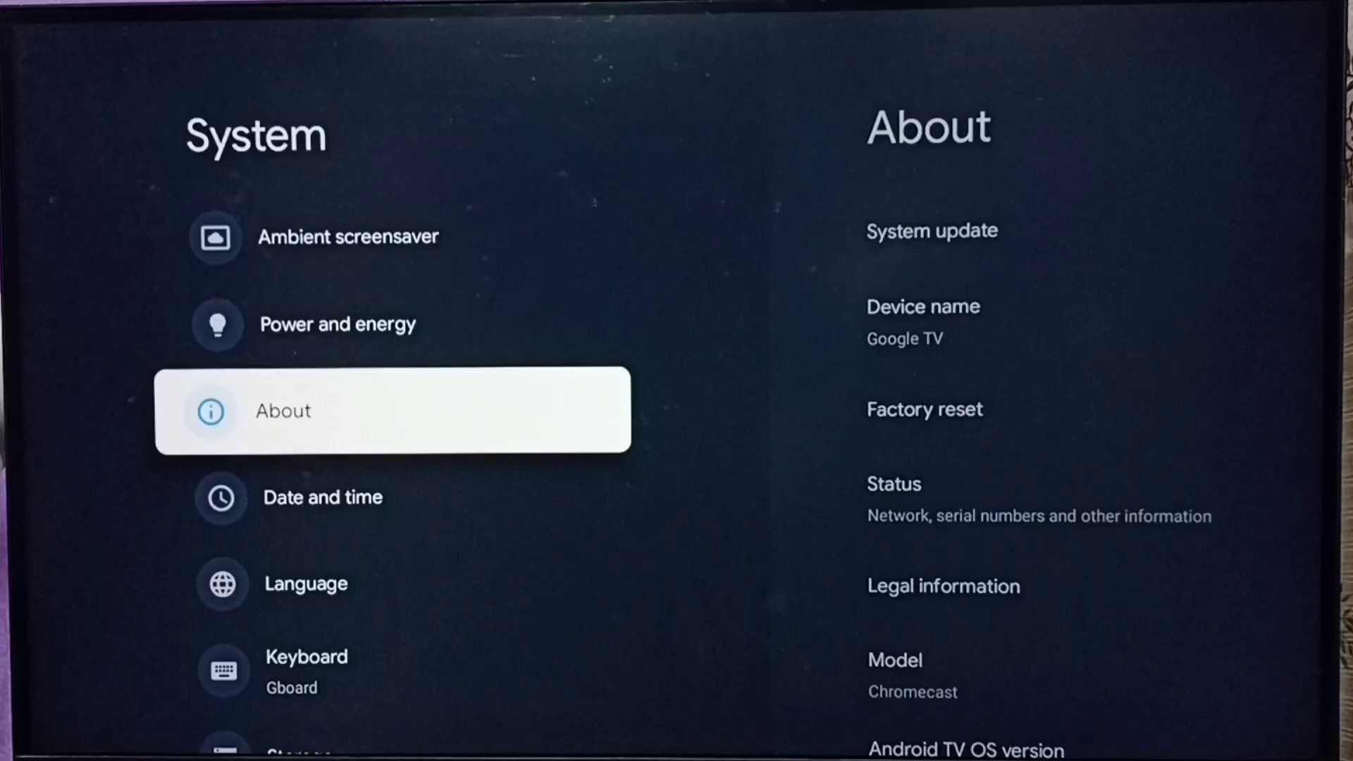
pyautogui.press('Return')
# Scroll About to see Android TV OS 12 with the 1 November 2024 patch, then return to System update
pyautogui.press('Down')
pyautogui.press('Down')
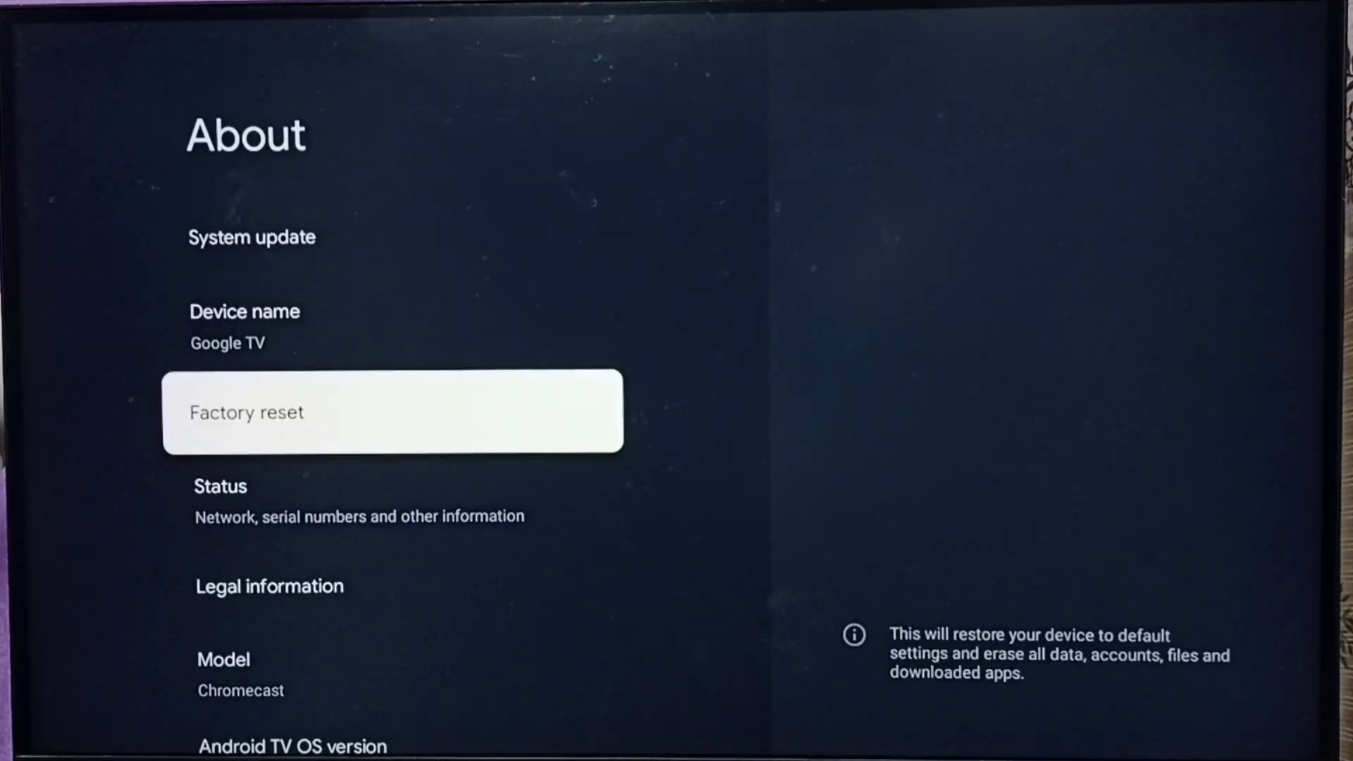
pyautogui.press('Down')
pyautogui.press('Down')
pyautogui.press('Down')
pyautogui.press('Down')
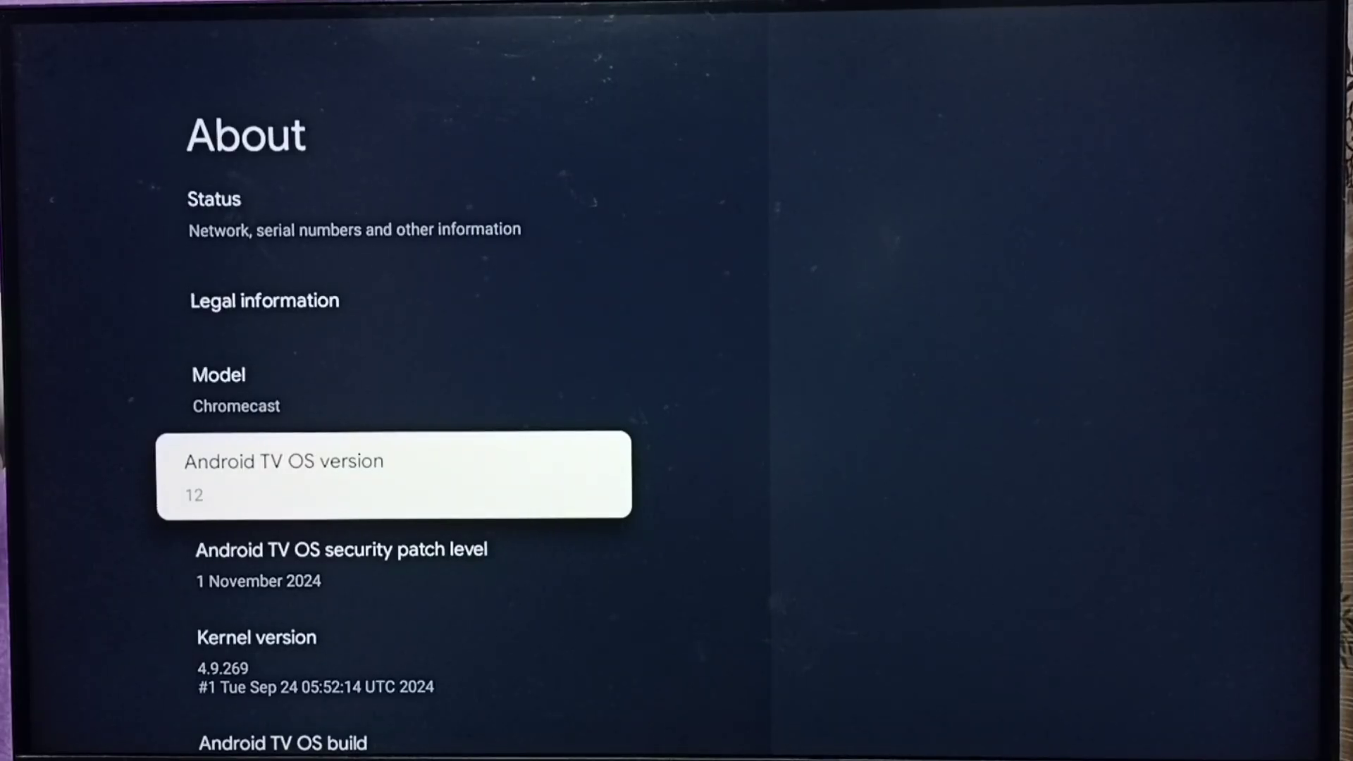
pyautogui.press('Up')
pyautogui.press('Up')
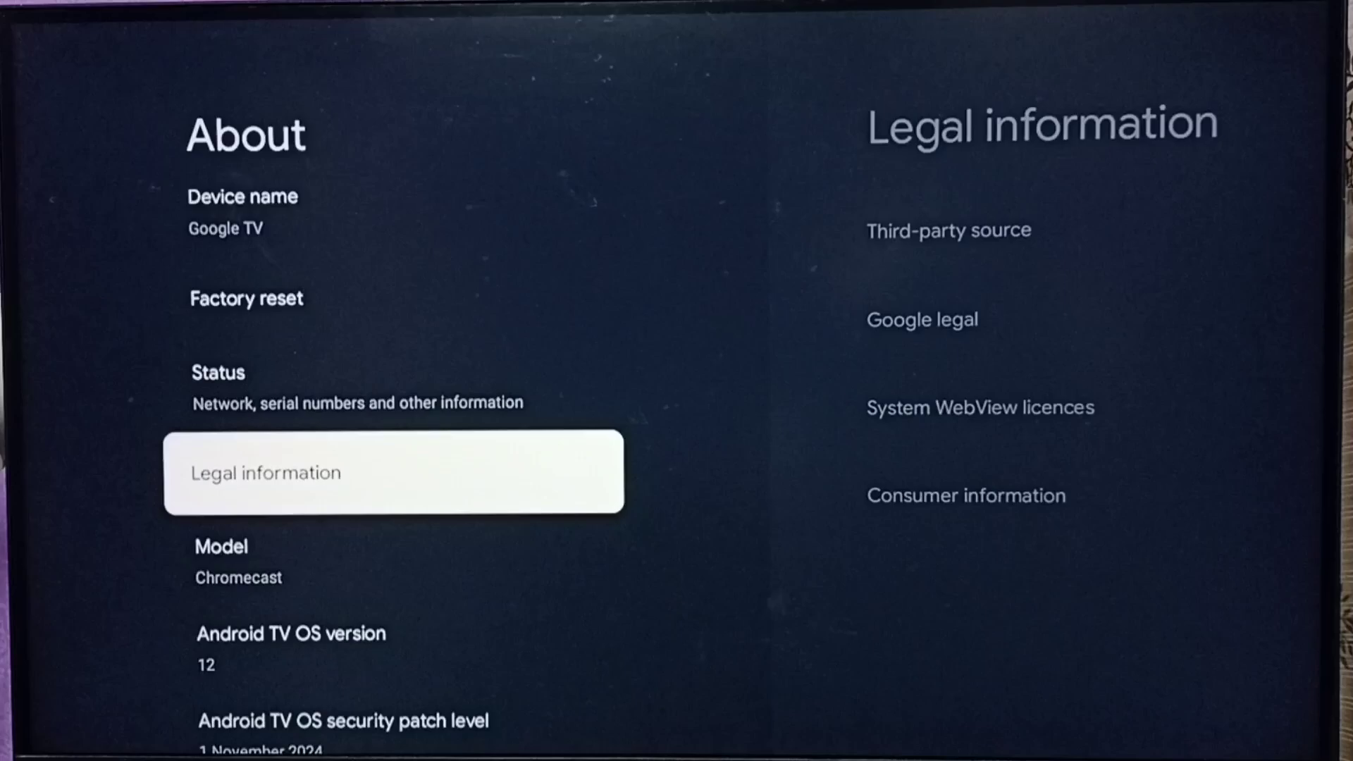
pyautogui.press('Up')
pyautogui.press('Up')
pyautogui.press('Up')
pyautogui.press('Up')
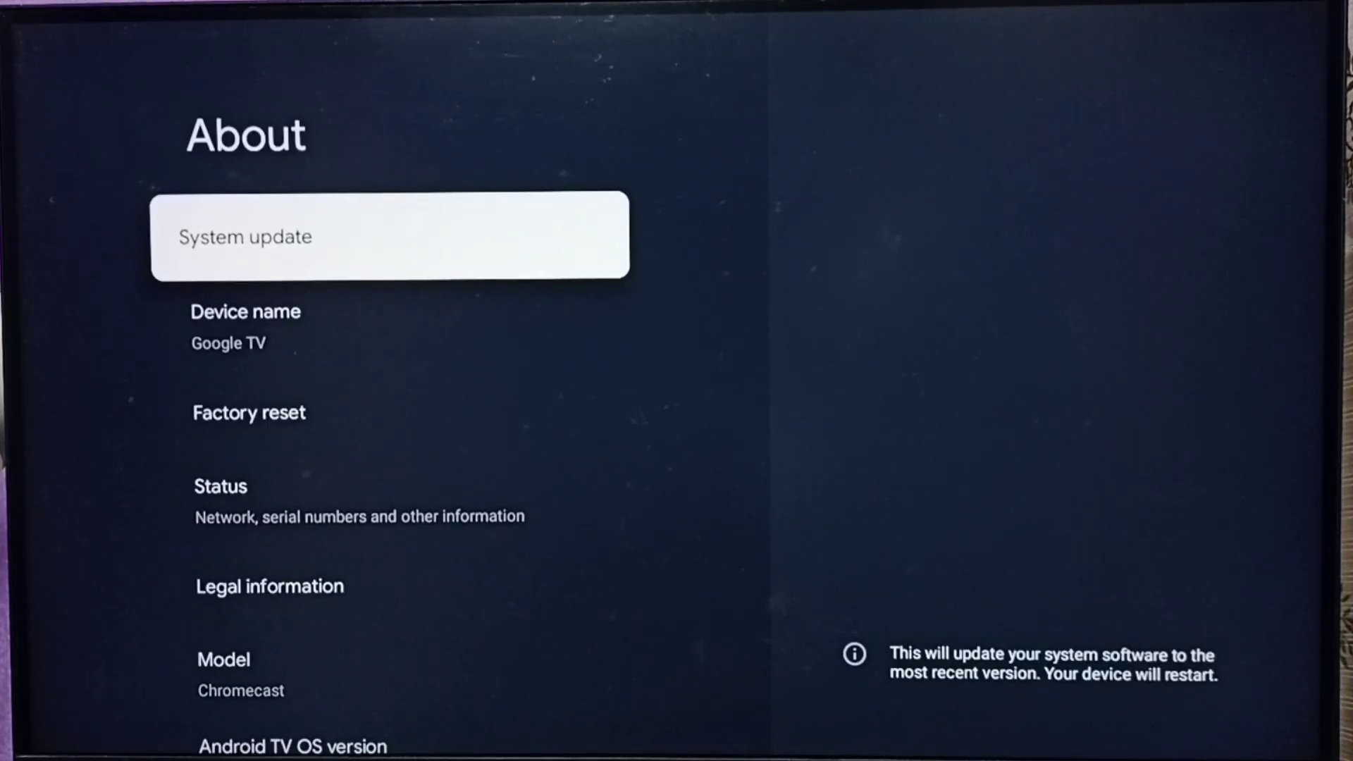
# Run the update check and wait for the 809 MB Android TV 14 update to appear
pyautogui.press('Return')
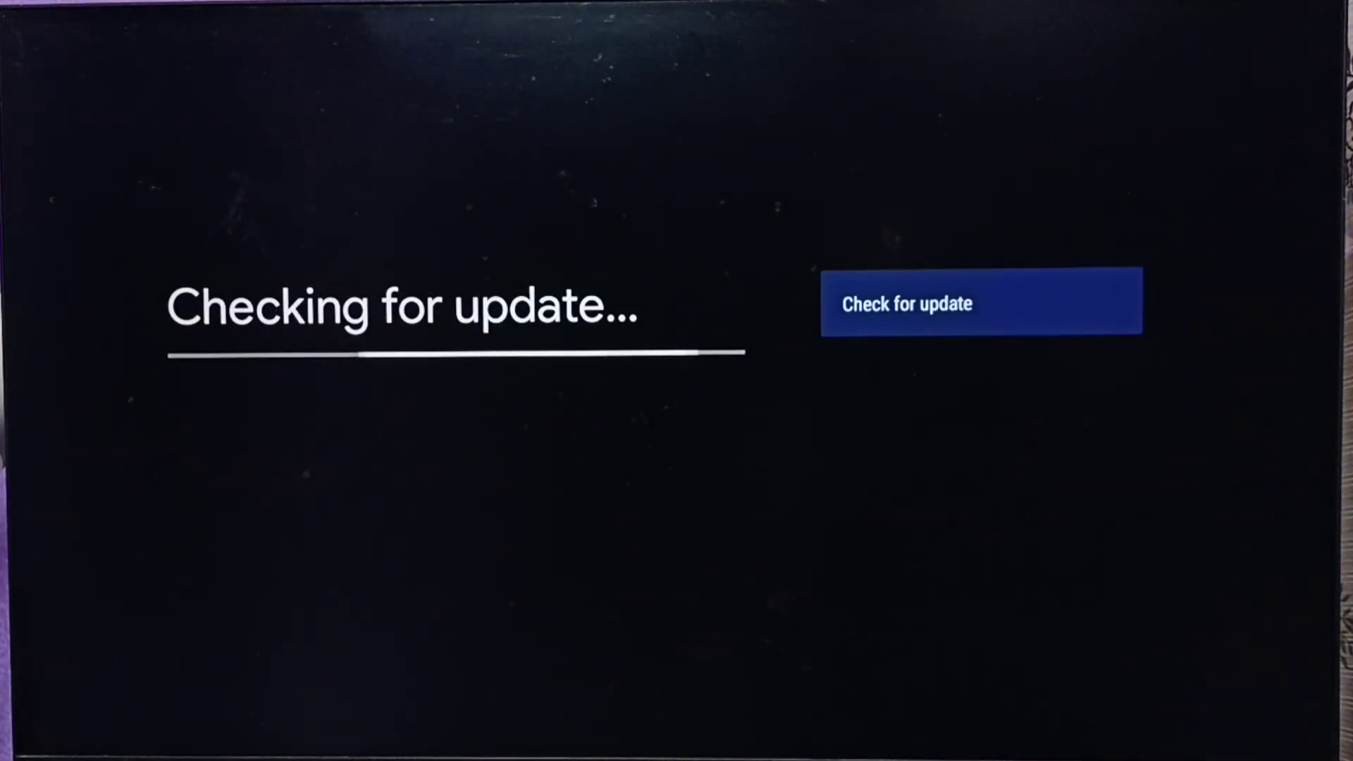